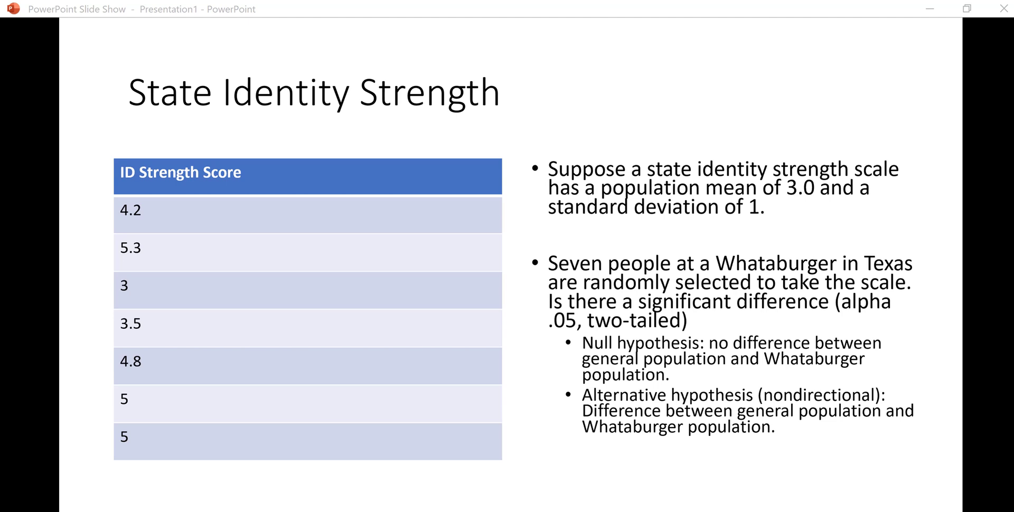
Step: Launch JASP 0.11.1.0 from Windows Search by searching for 'ja'
key(super+c)
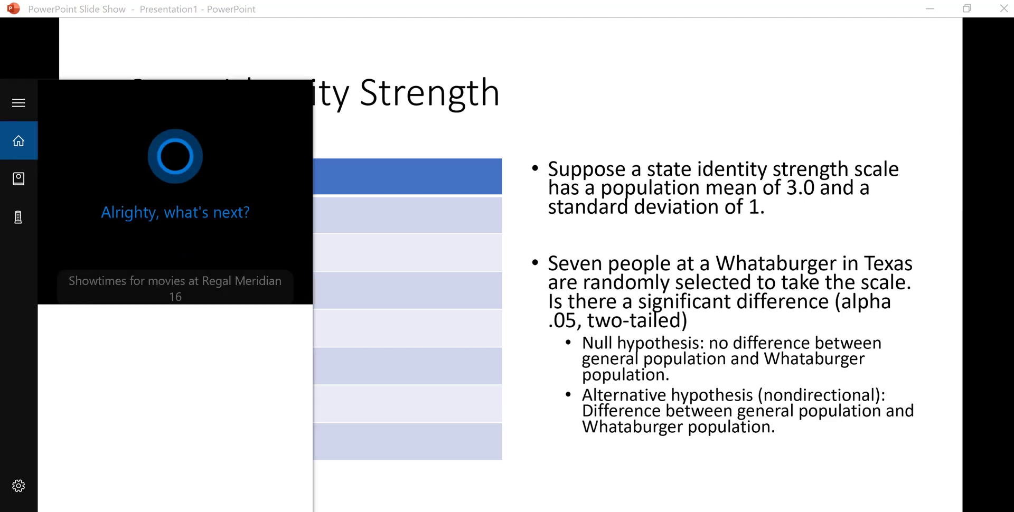
text(ja)
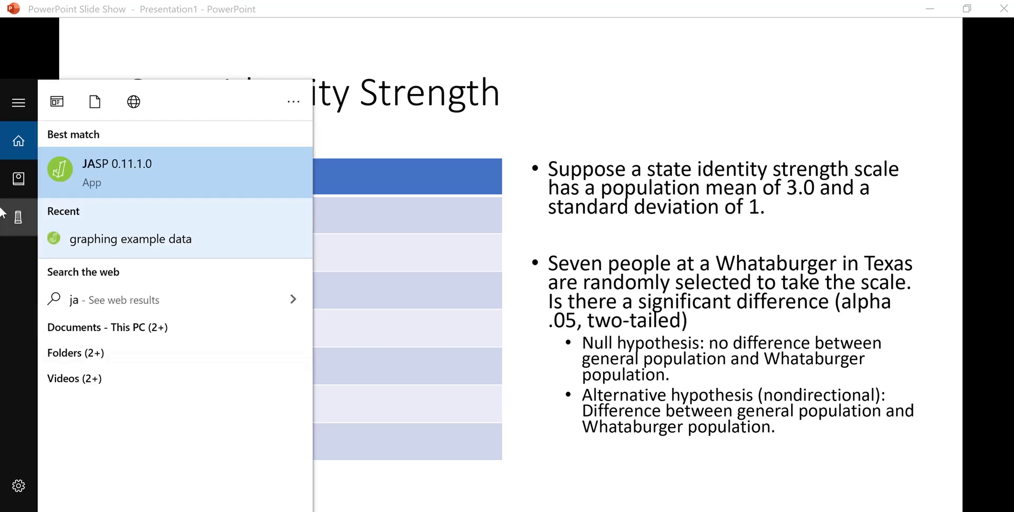
click(87, 176)
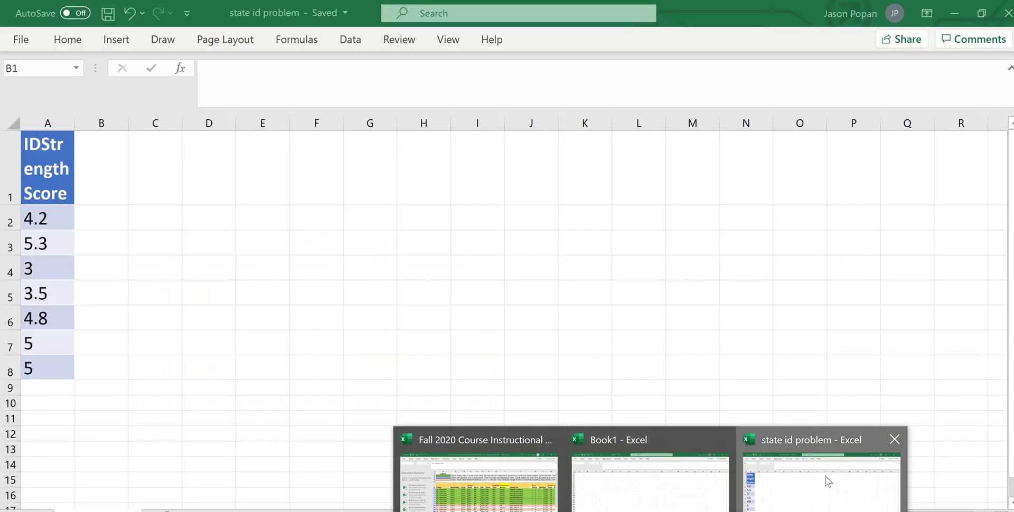
Step: Bring the 'state id problem' Excel workbook forward to review the IDStrengthScore values in column A
click(825, 476)
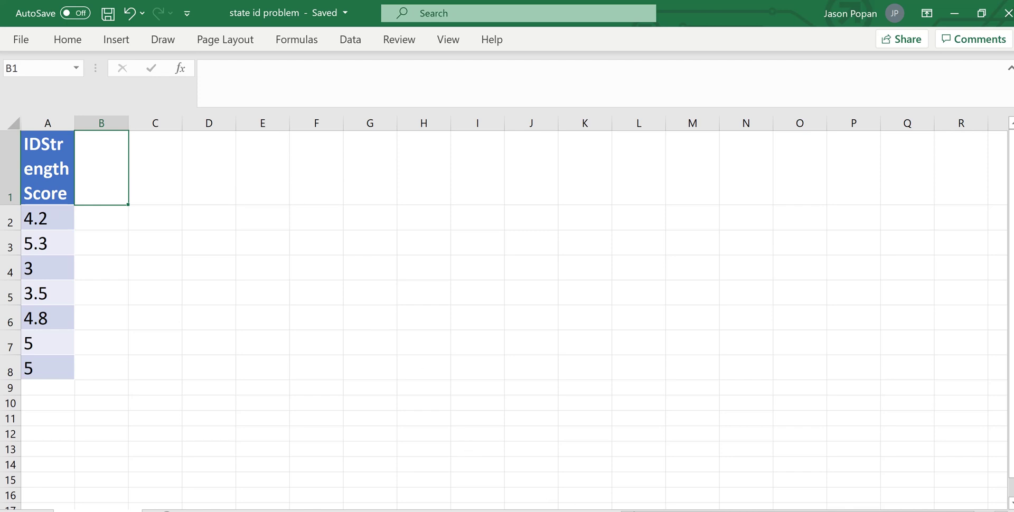
Step: In JASP, open the 'state id problem' data file from the Downloads folder
click(729, 476)
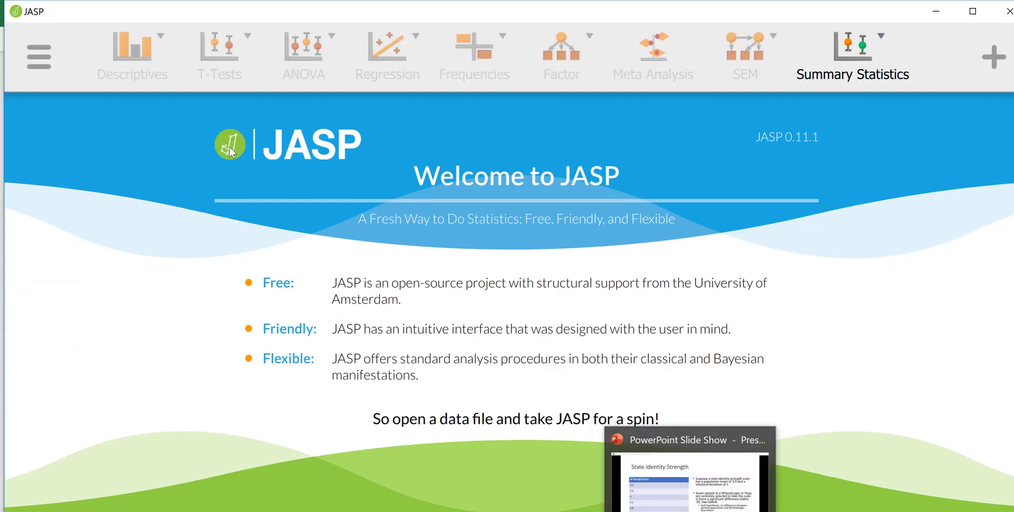
click(39, 56)
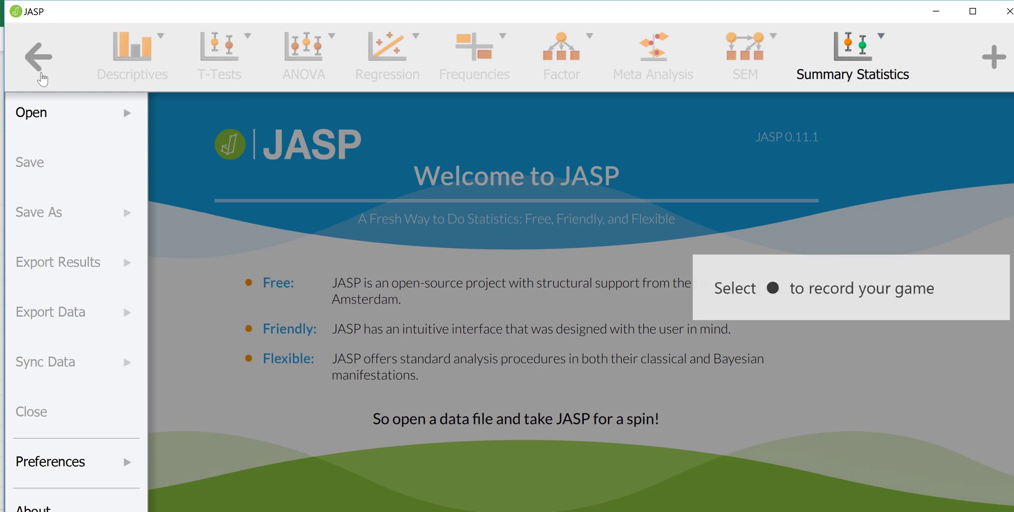
click(63, 117)
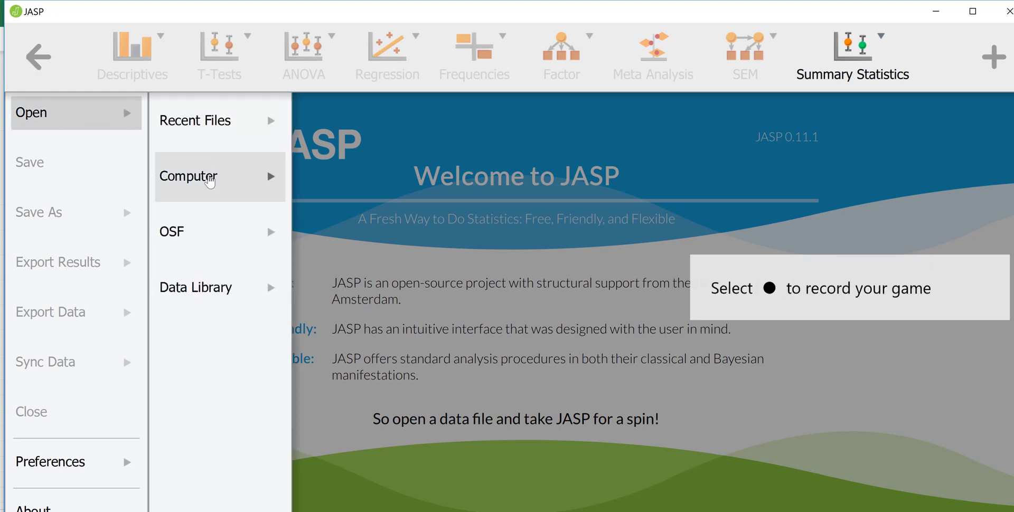
click(210, 180)
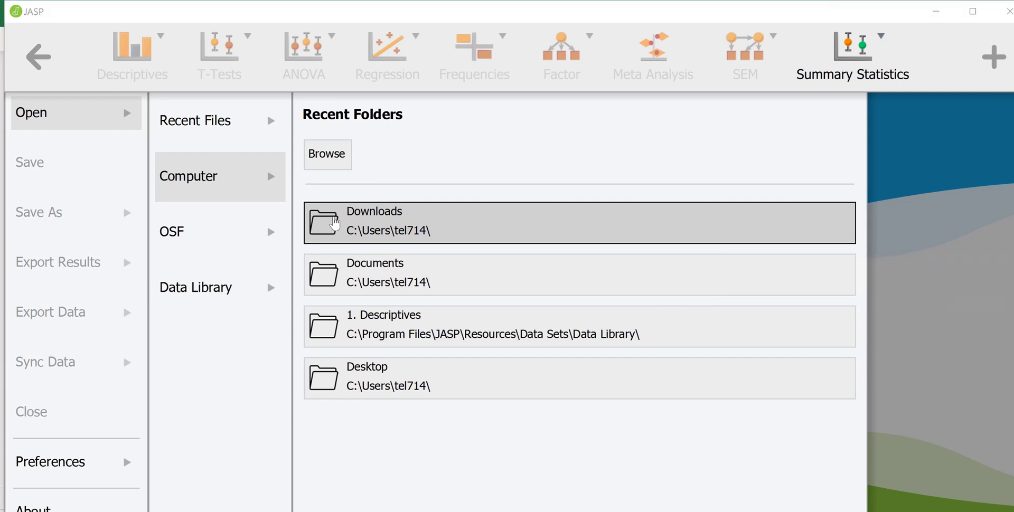
click(335, 225)
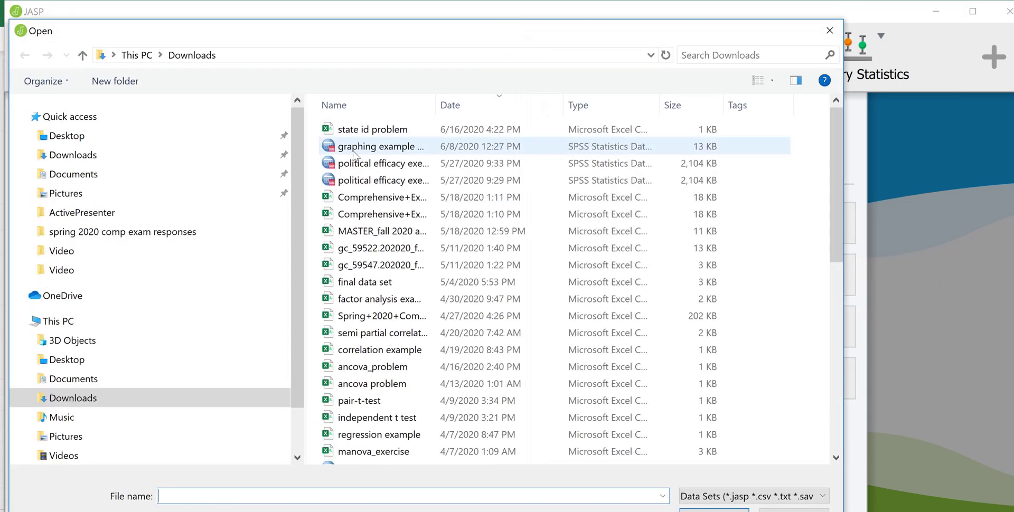
double_click(351, 128)
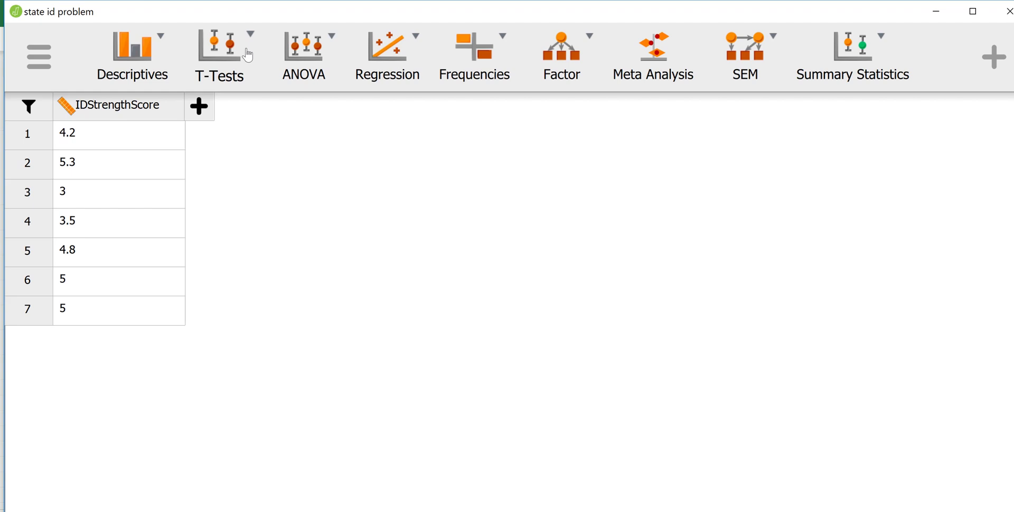
Step: Start a One Sample T-Test analysis from the T-Tests menu
click(248, 55)
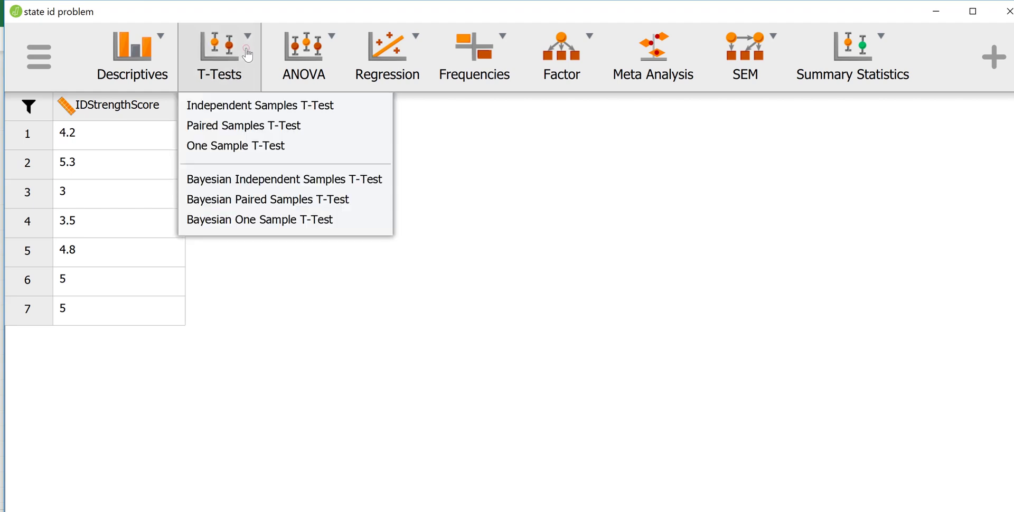
click(261, 151)
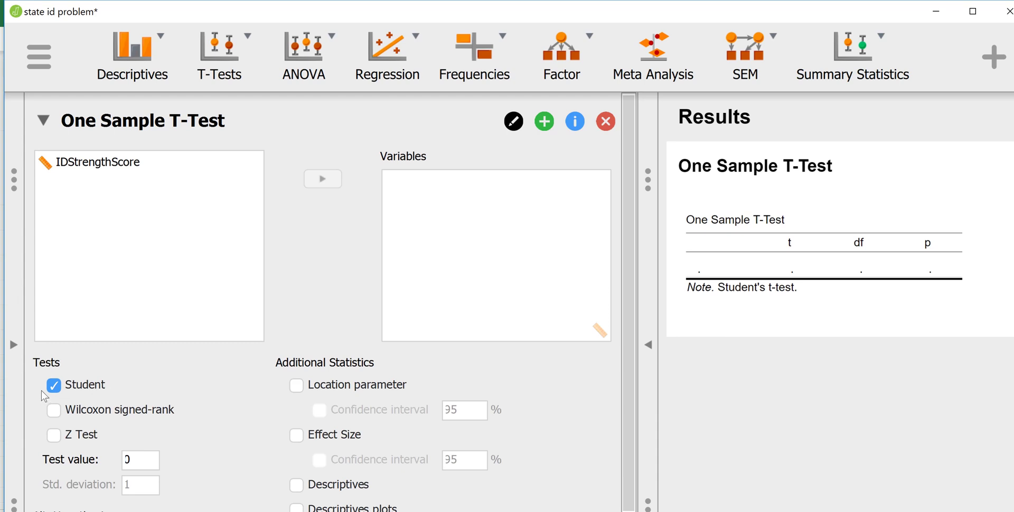
Step: Replace the Student test with a Z Test using test value 3 and standard deviation 1
click(52, 388)
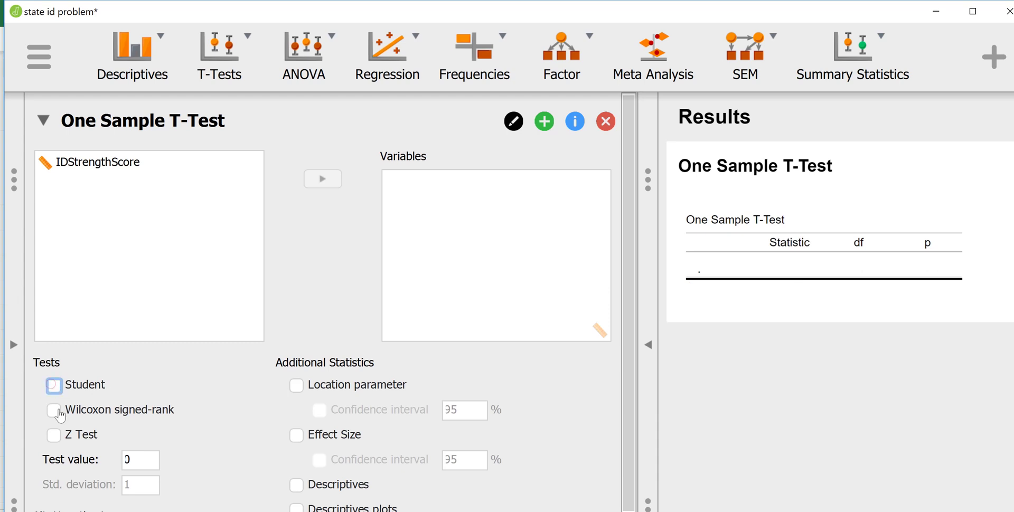
click(55, 436)
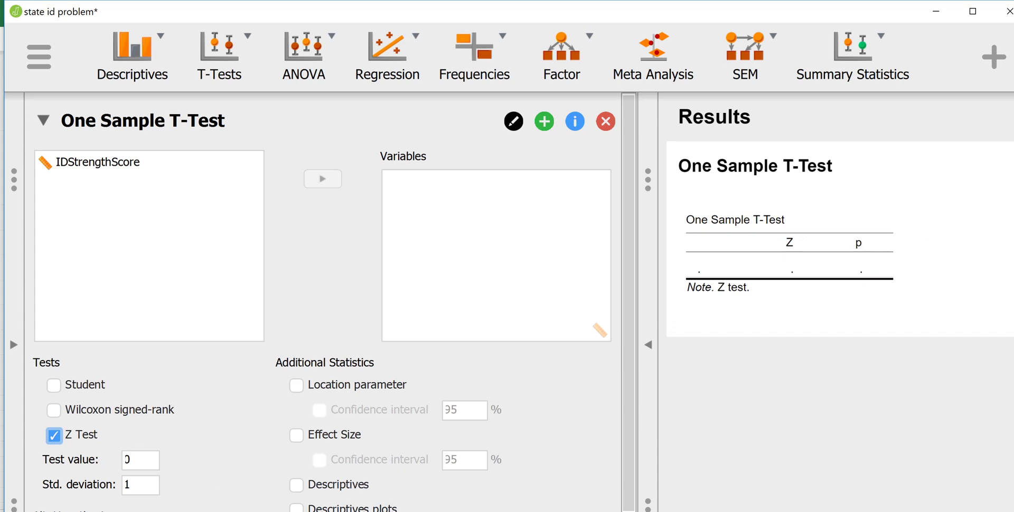
click(691, 468)
click(148, 456)
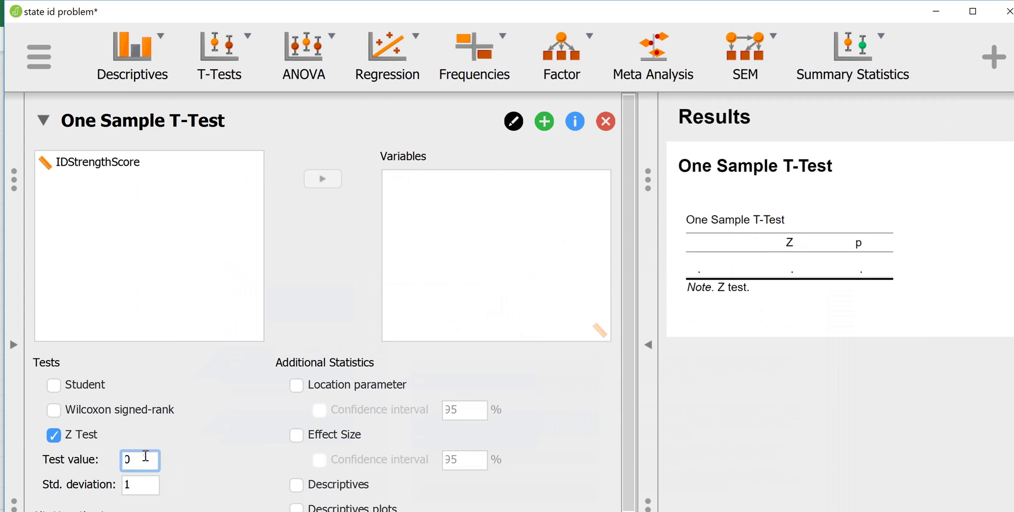
drag(145, 455, 116, 458)
text(3)
click(140, 481)
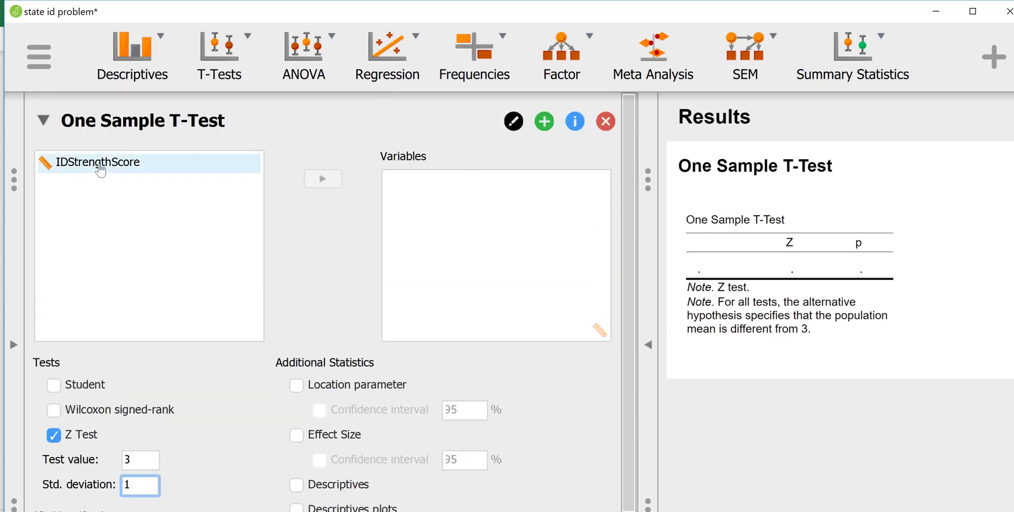
Step: Assign IDStrengthScore as the tested variable, giving Z = 3.70 and p = 2.12e−4
click(101, 164)
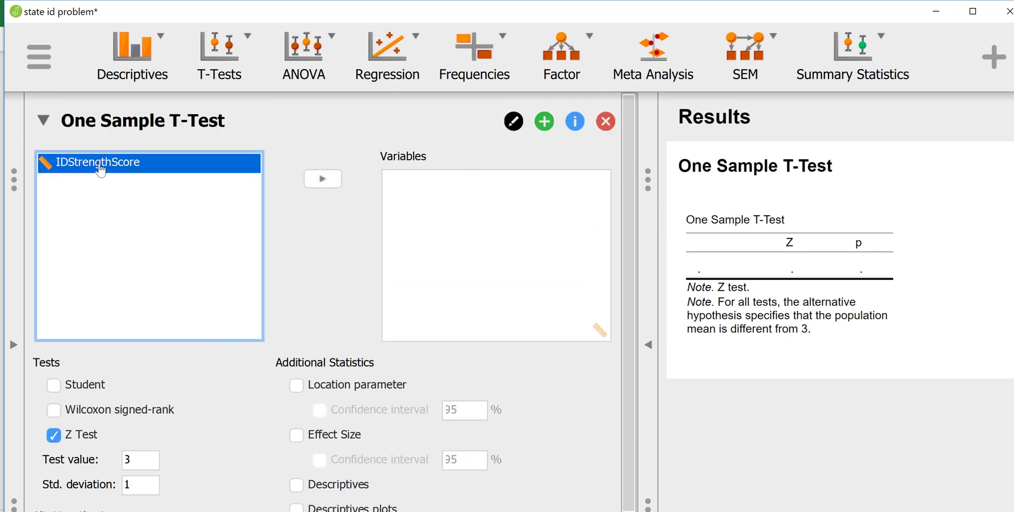
click(324, 180)
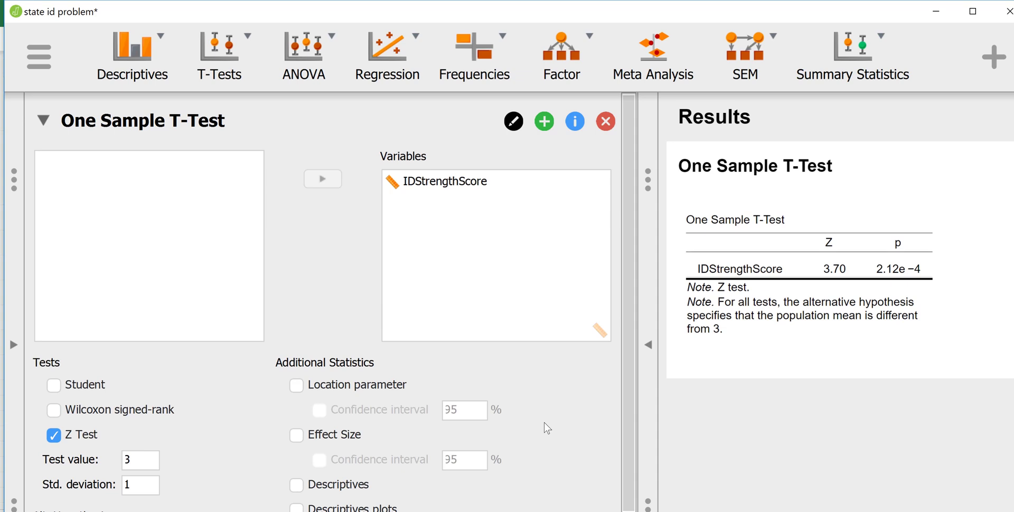
Step: Enable Descriptives to show N 7, mean 4.40, SD 0.87 and SE 0.33 for IDStrengthScore
scroll(544, 423, down, 2)
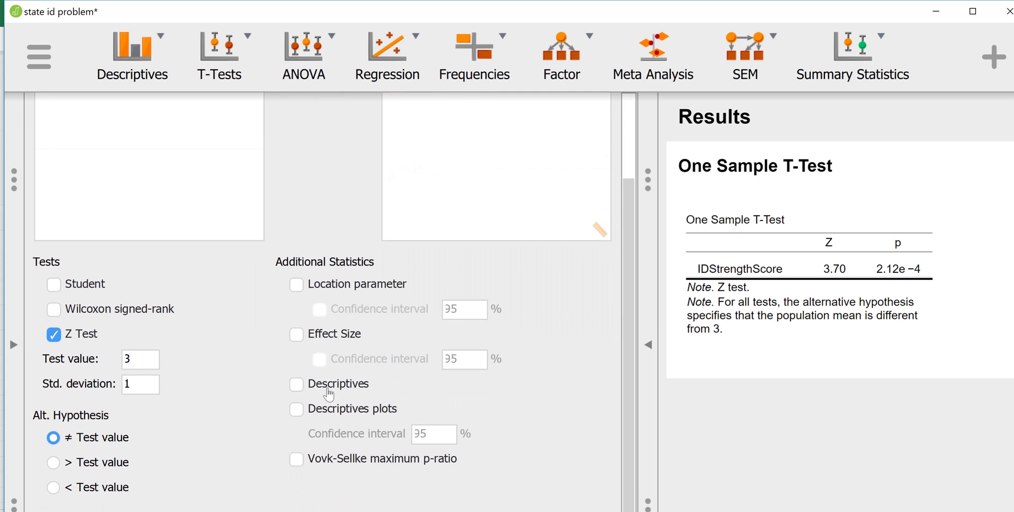
click(297, 386)
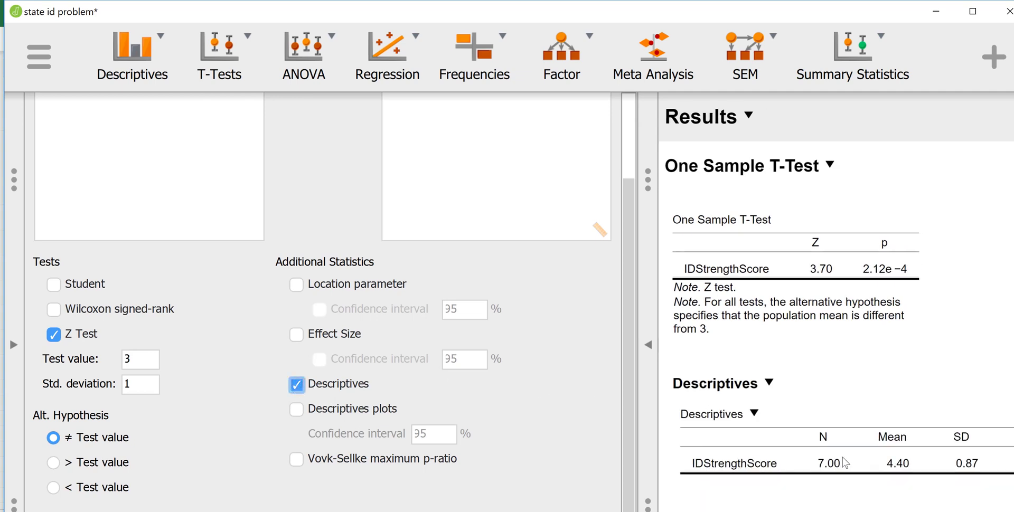
scroll(844, 463, right, 3)
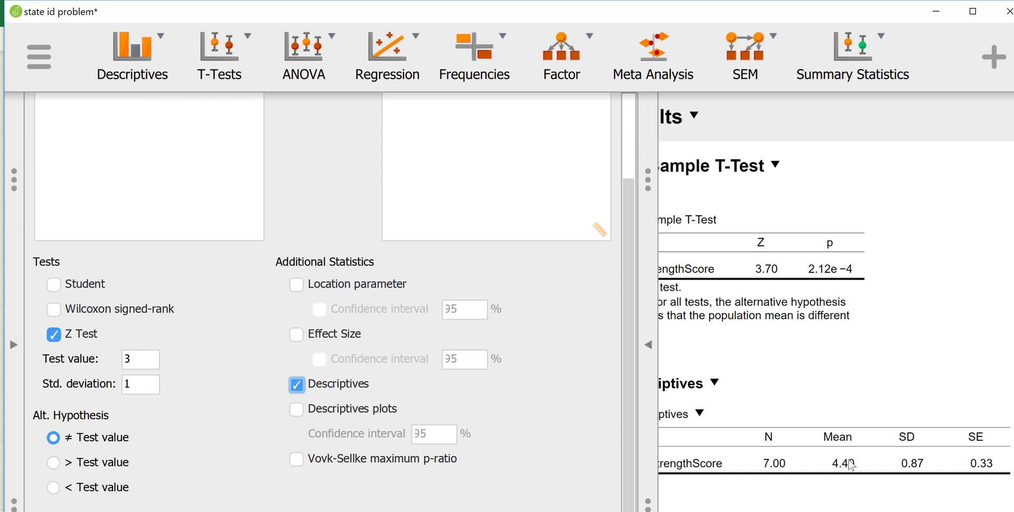
scroll(851, 465, right, 2)
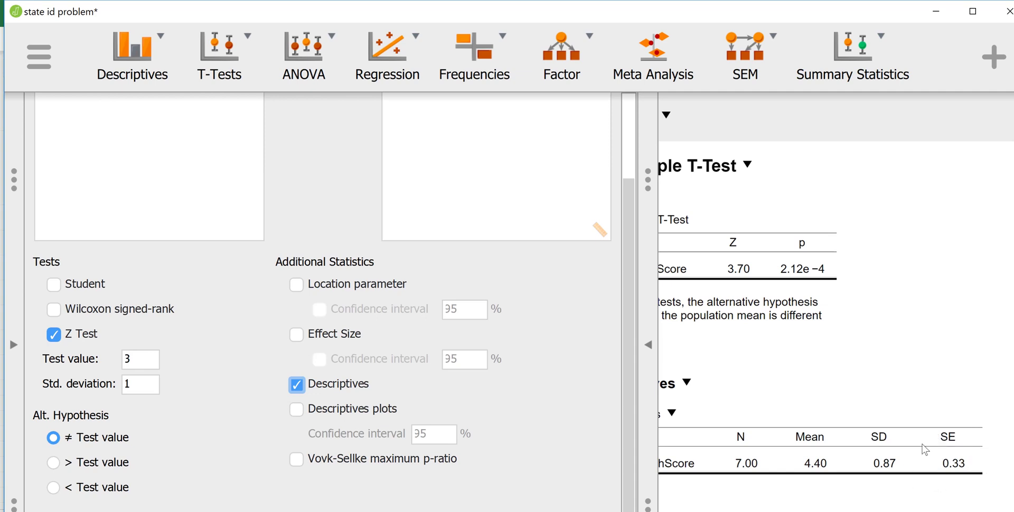
scroll(878, 457, left, 3)
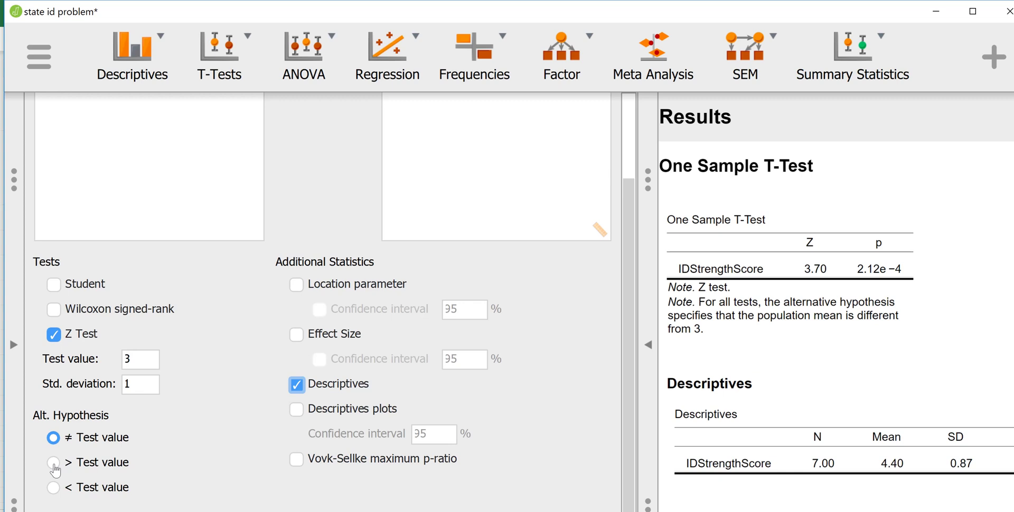
Step: Try the '> Test value' alternative (p 1.06e-4), then switch to '< Test value' (p 1.00)
click(54, 463)
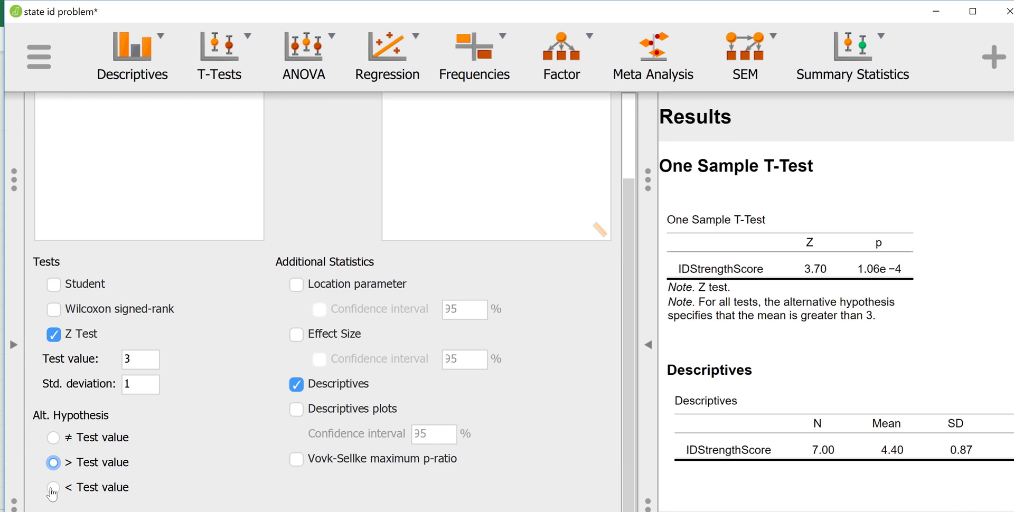
click(53, 487)
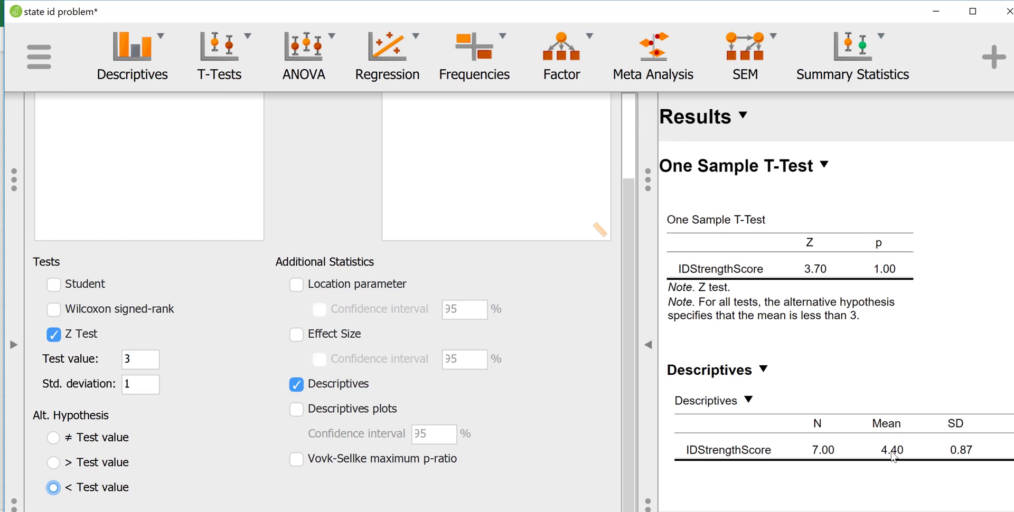
scroll(892, 441, right, 2)
scroll(893, 442, left, 2)
scroll(892, 442, right, 2)
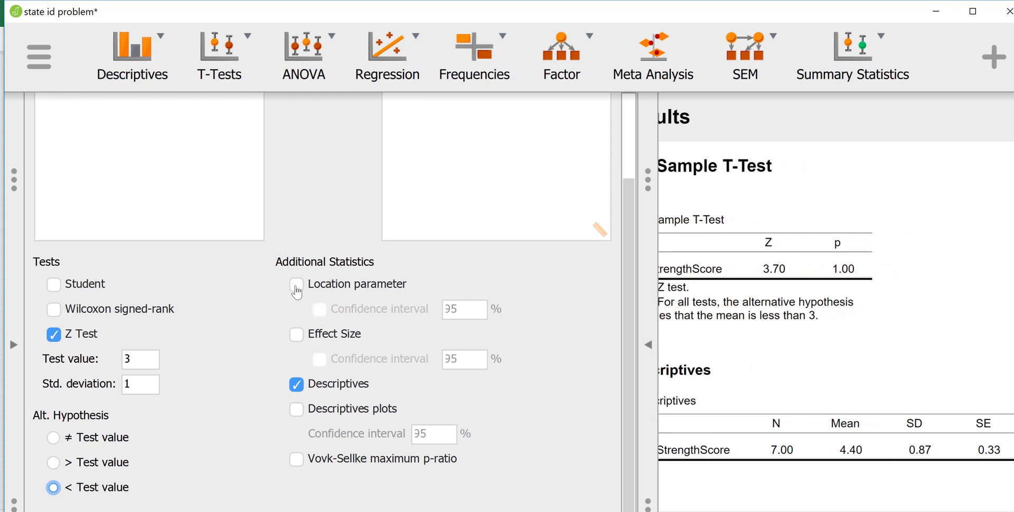
Step: Show the location parameter with a 95% CI: mean difference 1.40, from −∞ to 2.02
click(297, 287)
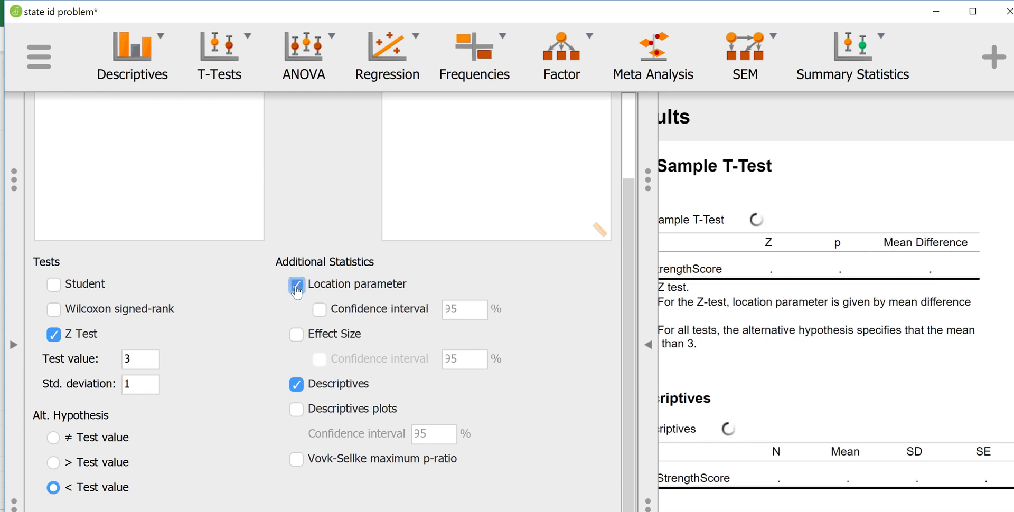
click(319, 311)
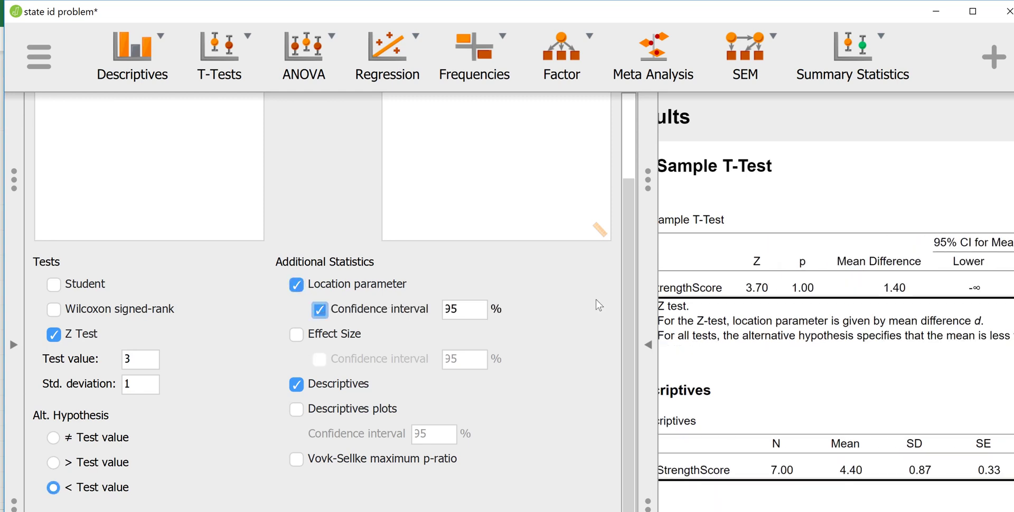
scroll(761, 302, right, 3)
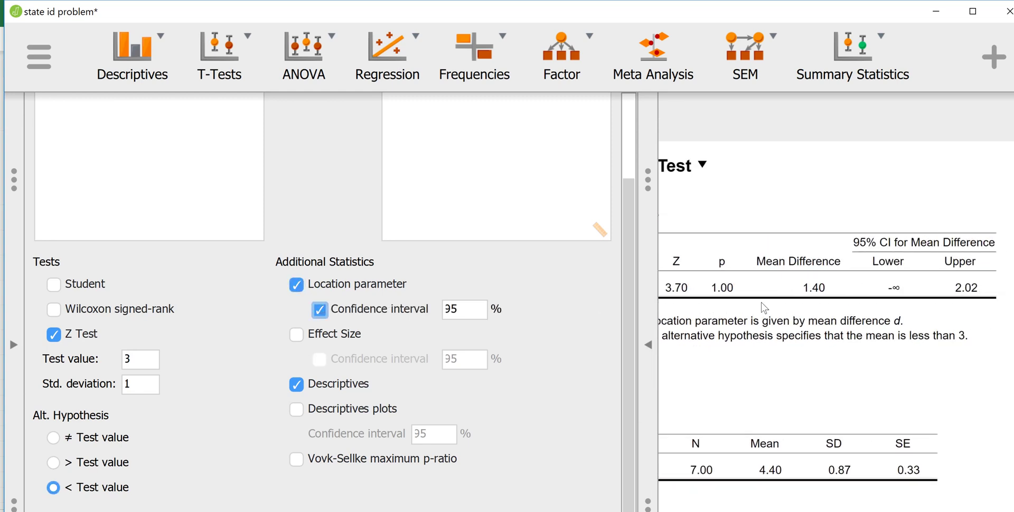
scroll(762, 302, left, 5)
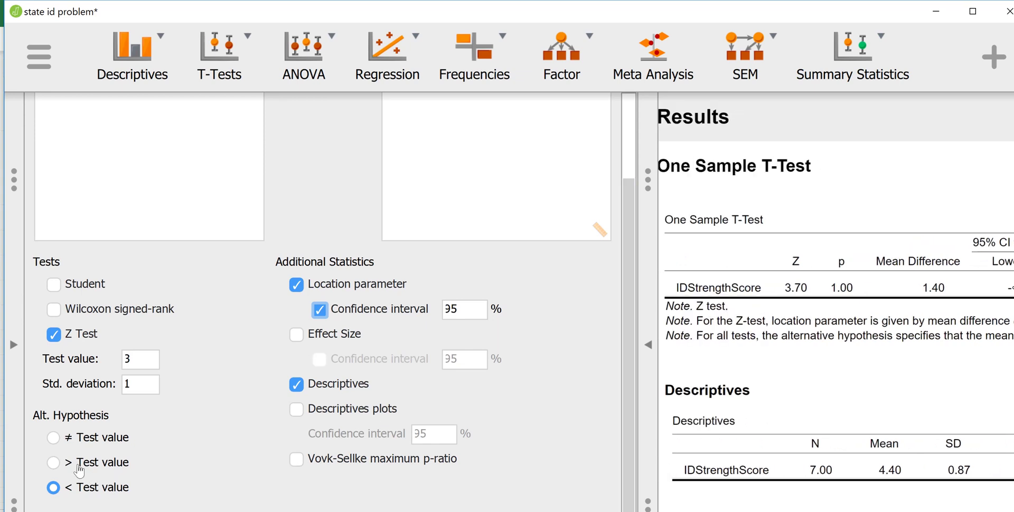
Step: Switch the alternative to '≠ Test value' and review the updated result, p = 2.12e−4
click(54, 439)
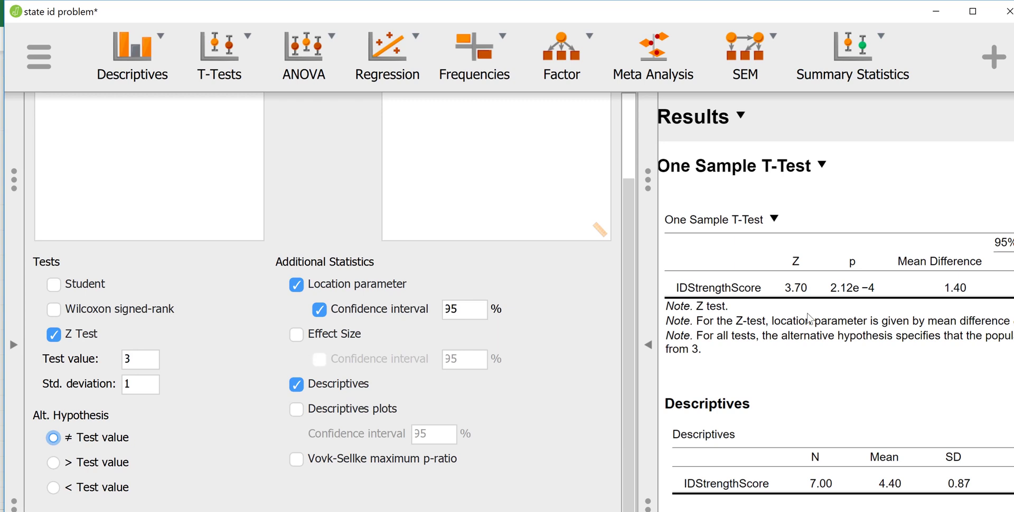
scroll(937, 302, right, 1)
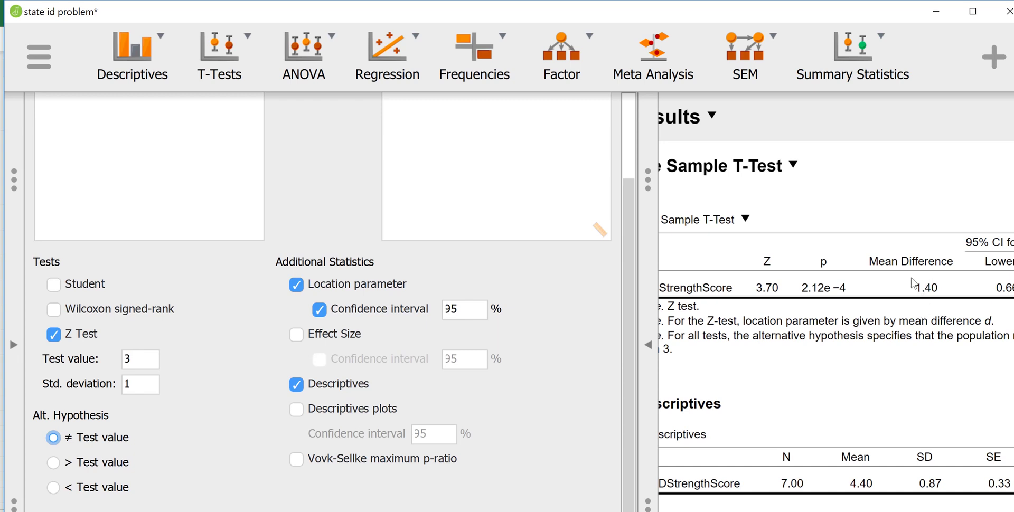
scroll(912, 280, right, 5)
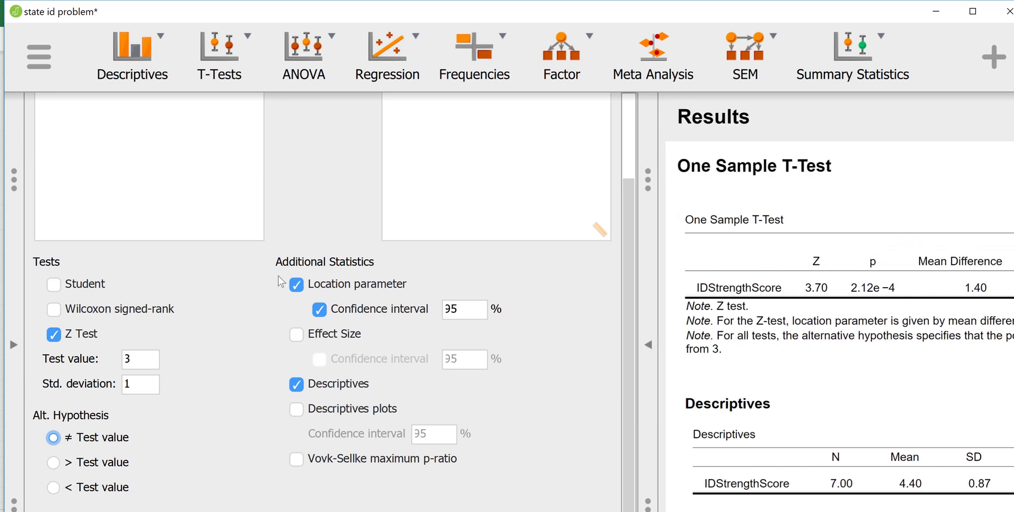
scroll(246, 290, up, 2)
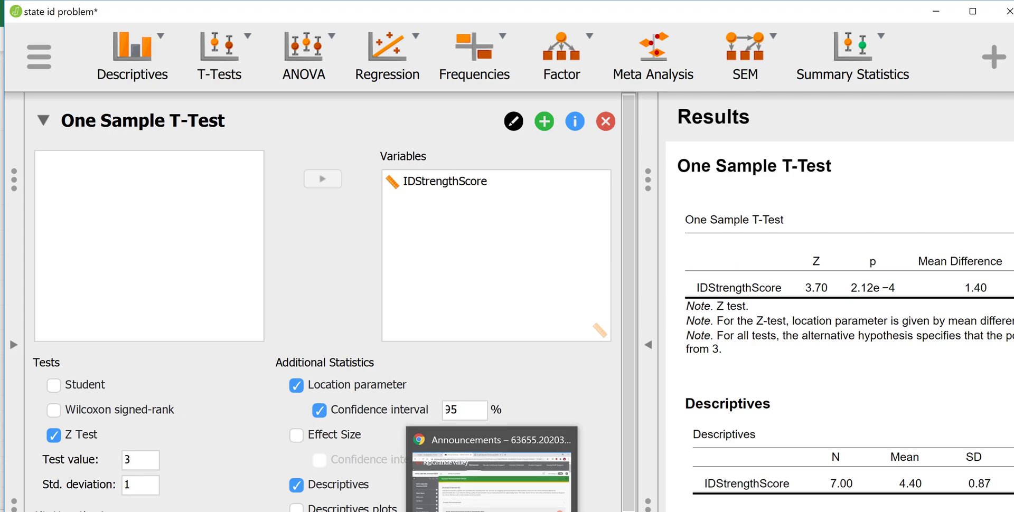
Step: Switch to Chrome and bring up the Social Science Statistics Single Sample Z Score Calculator tab
click(492, 511)
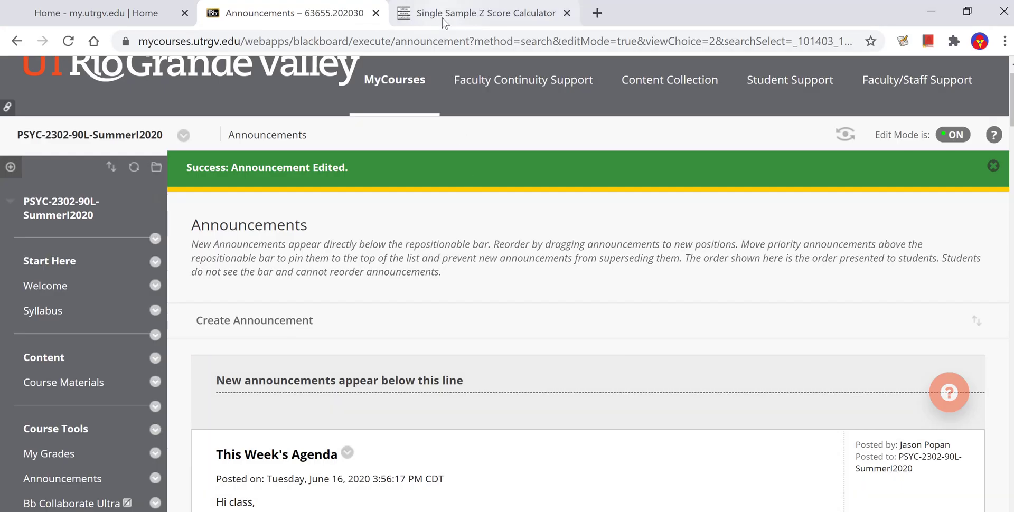
click(444, 21)
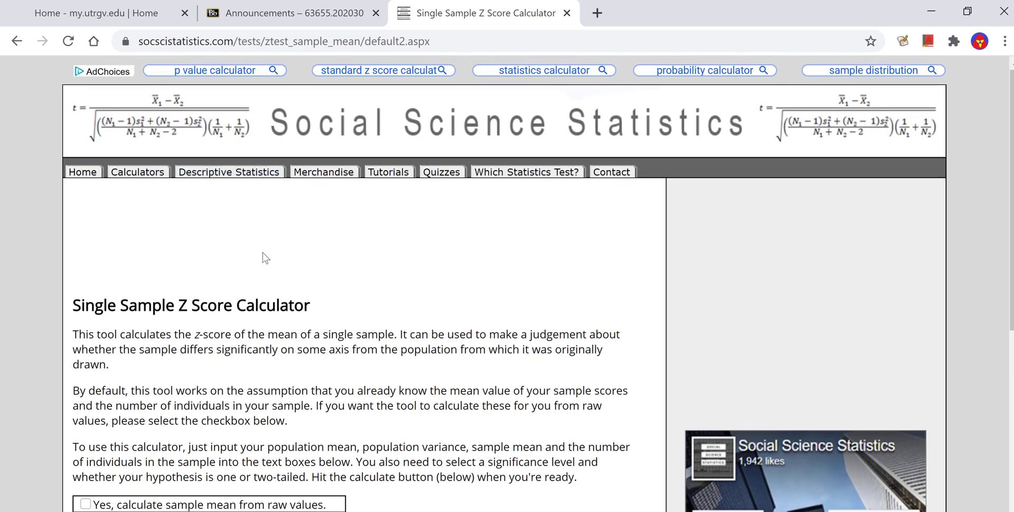
scroll(302, 305, down, 3)
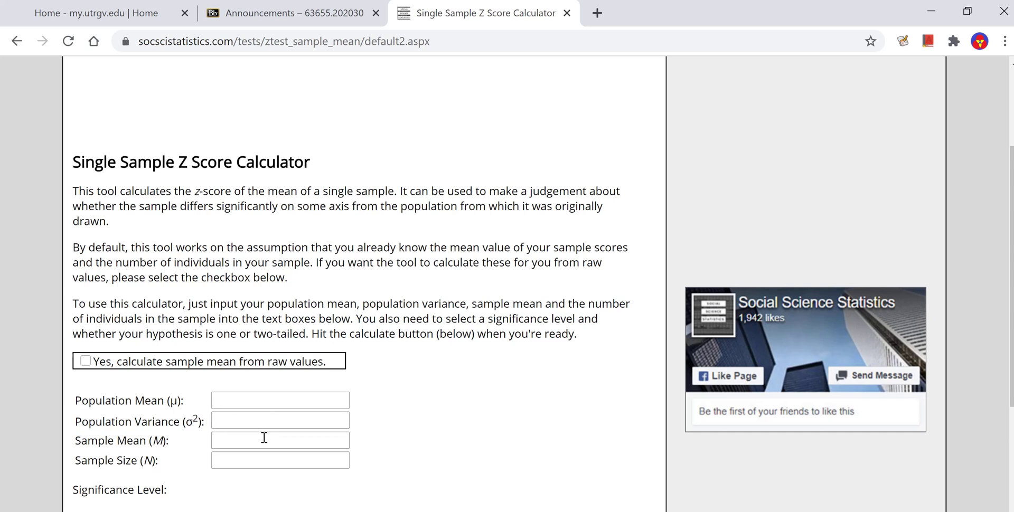
scroll(267, 458, down, 3)
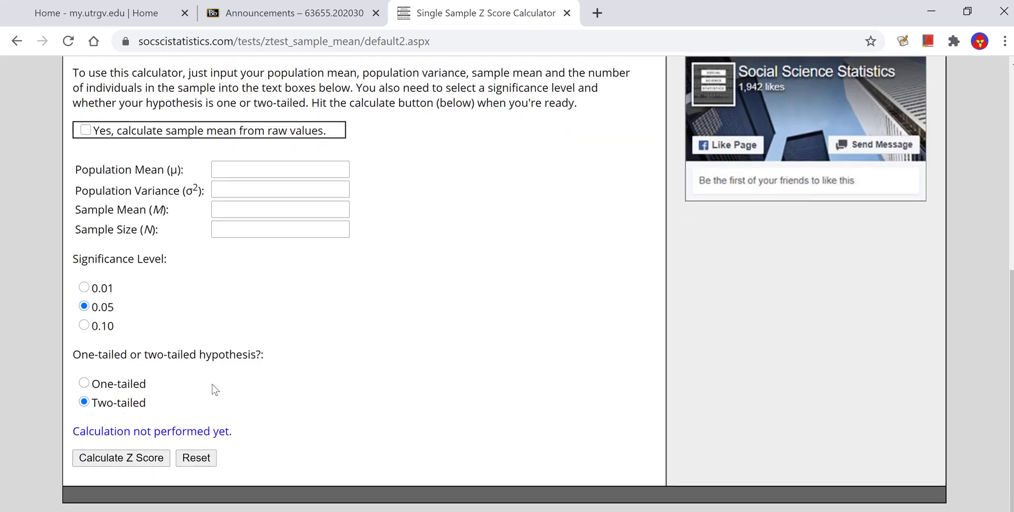
scroll(213, 386, up, 1)
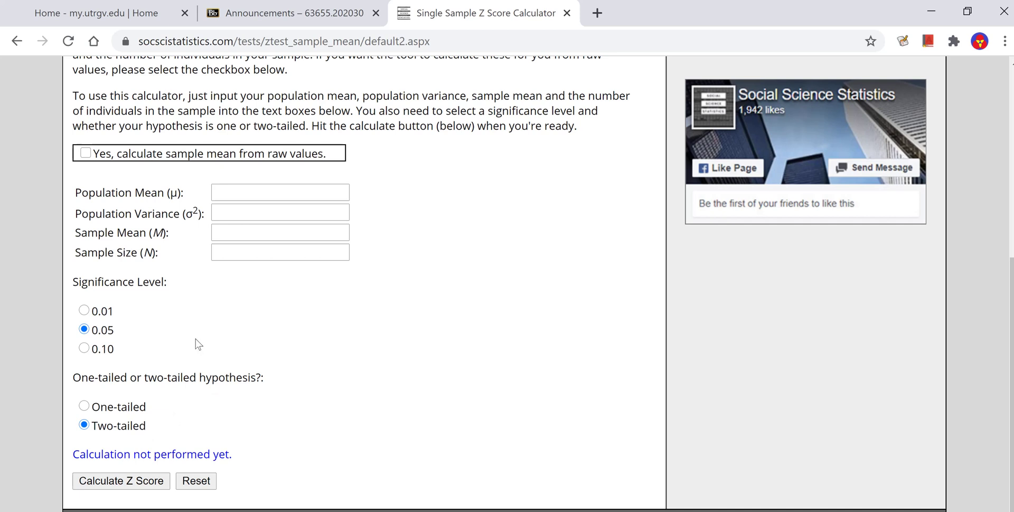
Step: Enter population mean 3, variance 1, sample mean 4.4 and sample size 7 in the form
click(261, 189)
text(3)
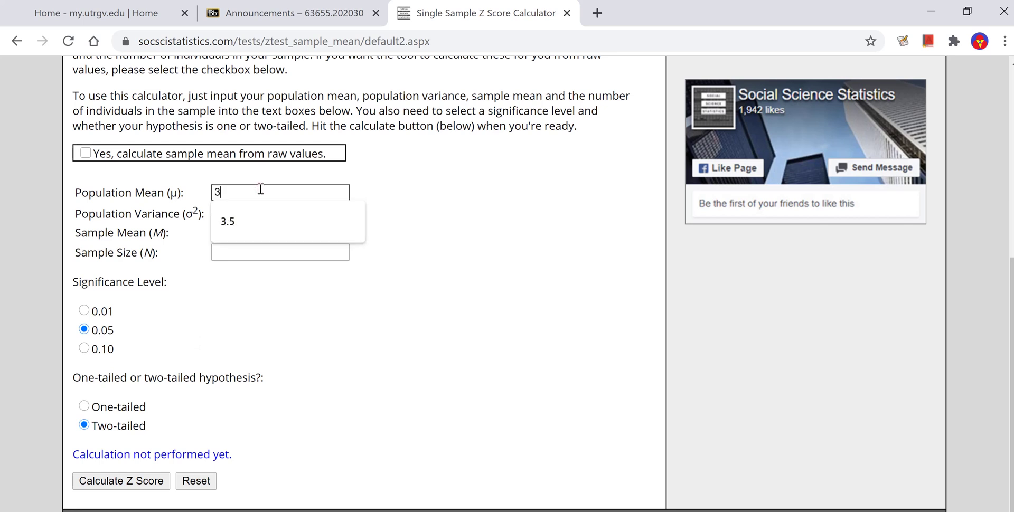
click(185, 220)
click(218, 215)
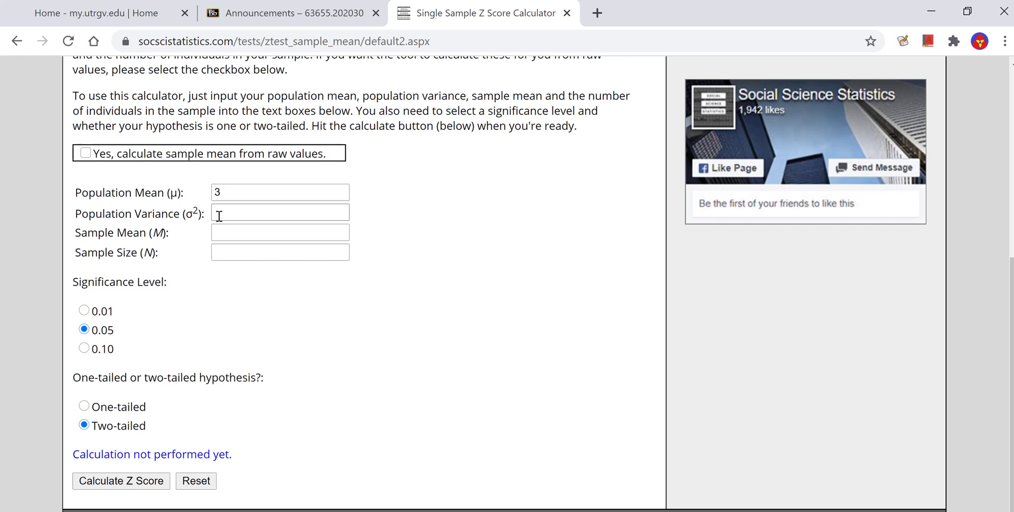
click(218, 216)
text(1)
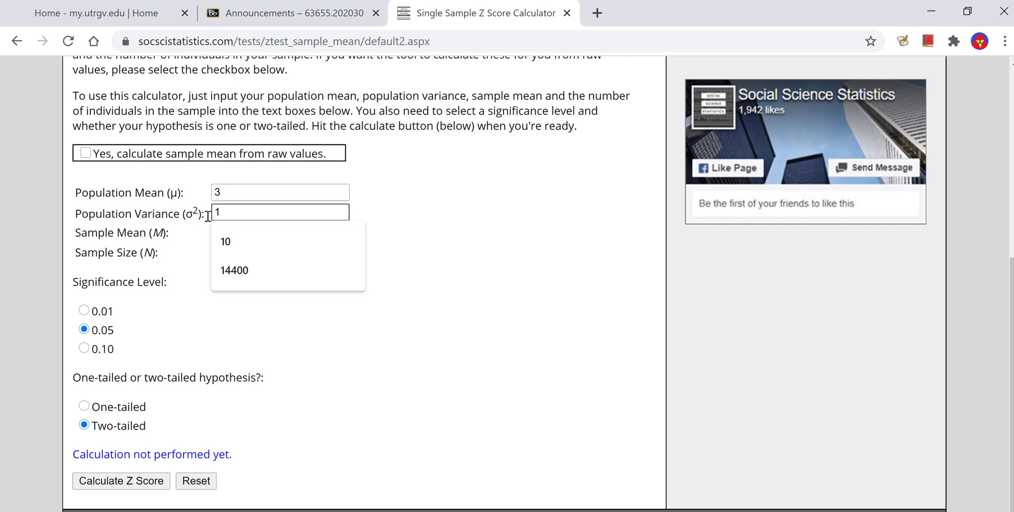
click(180, 220)
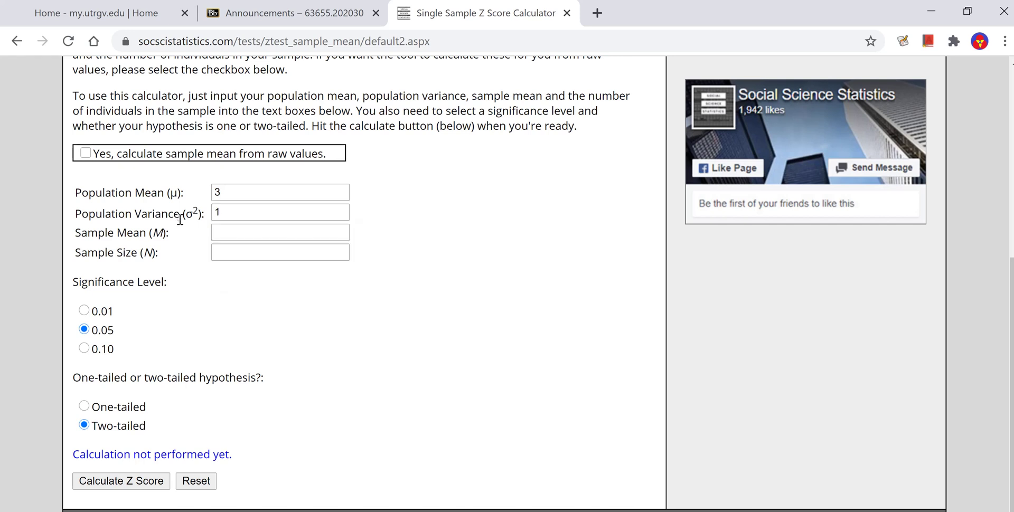
click(231, 232)
click(231, 233)
text(4.4)
click(226, 252)
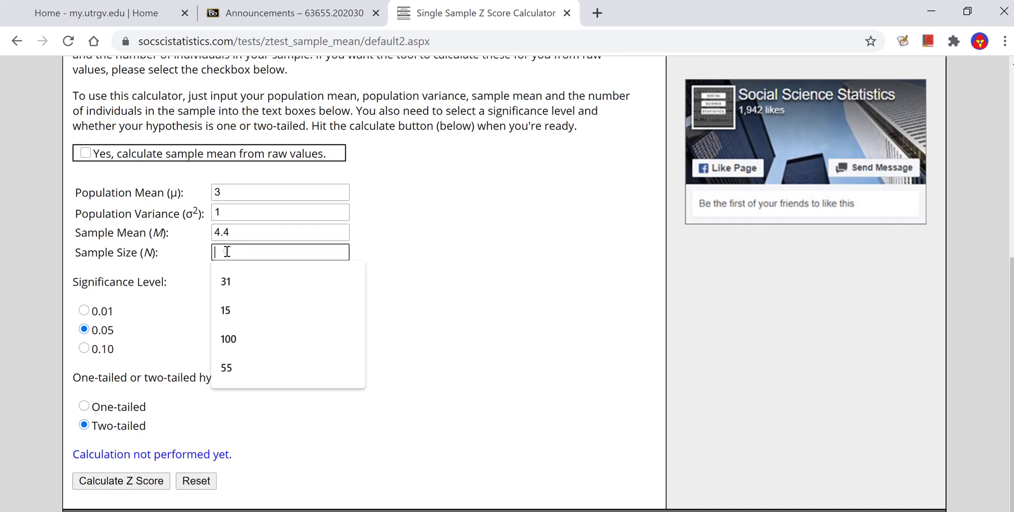
text(7)
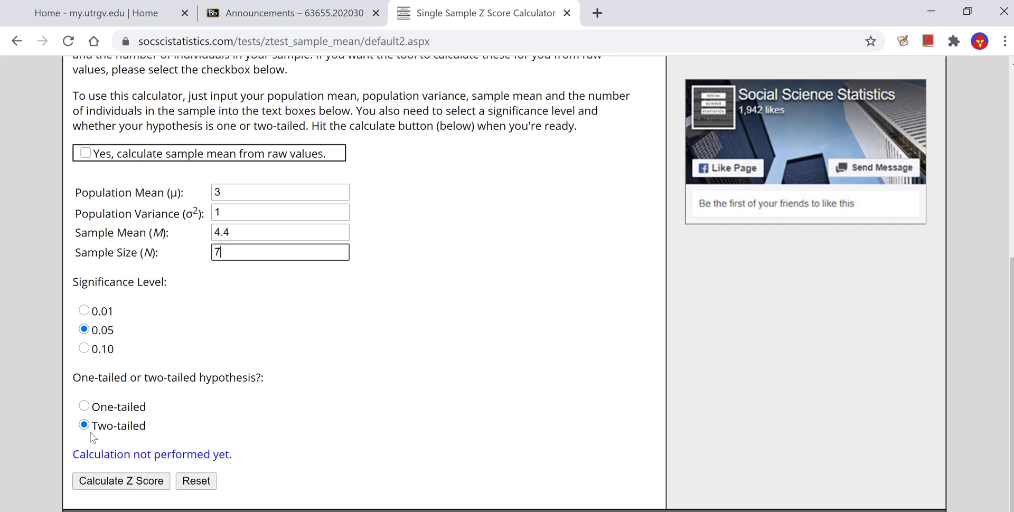
Step: Calculate the Z score and review the results: Z = 3.70405, p = .00022, significant at .05
click(121, 482)
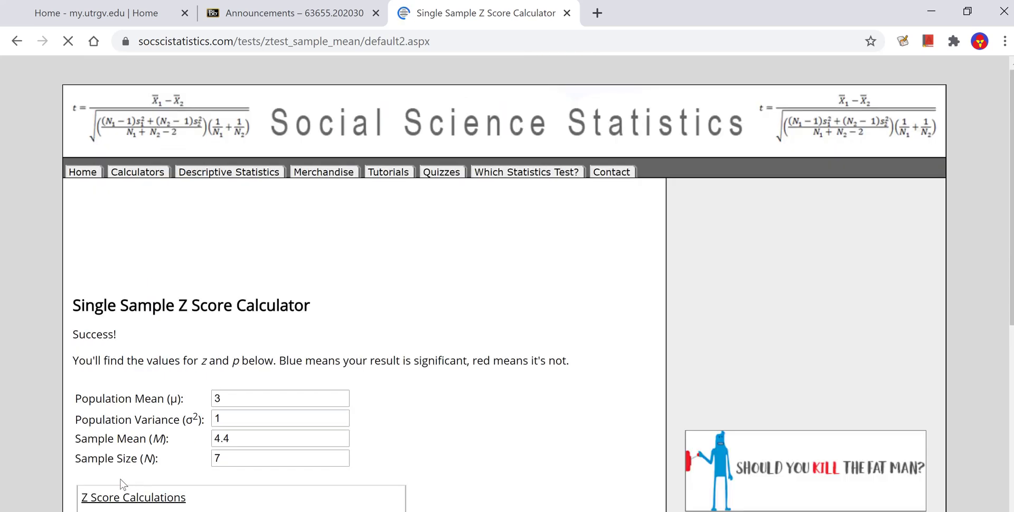
scroll(136, 353, down, 2)
scroll(136, 352, down, 4)
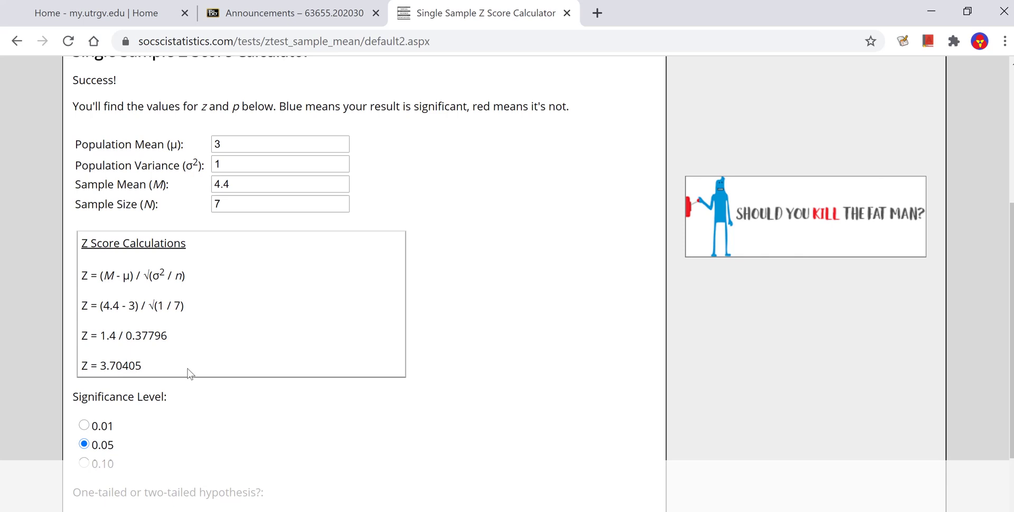
scroll(188, 368, down, 3)
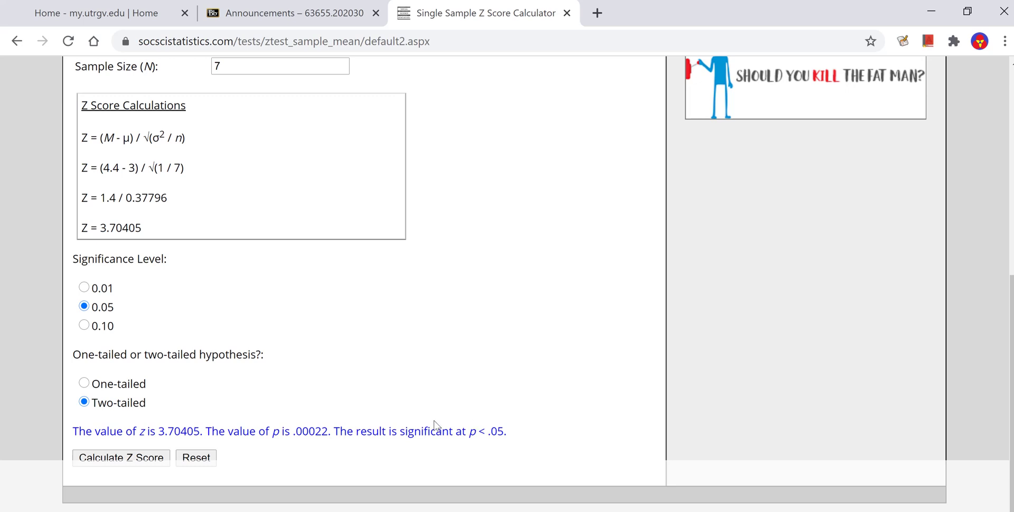
scroll(402, 357, up, 2)
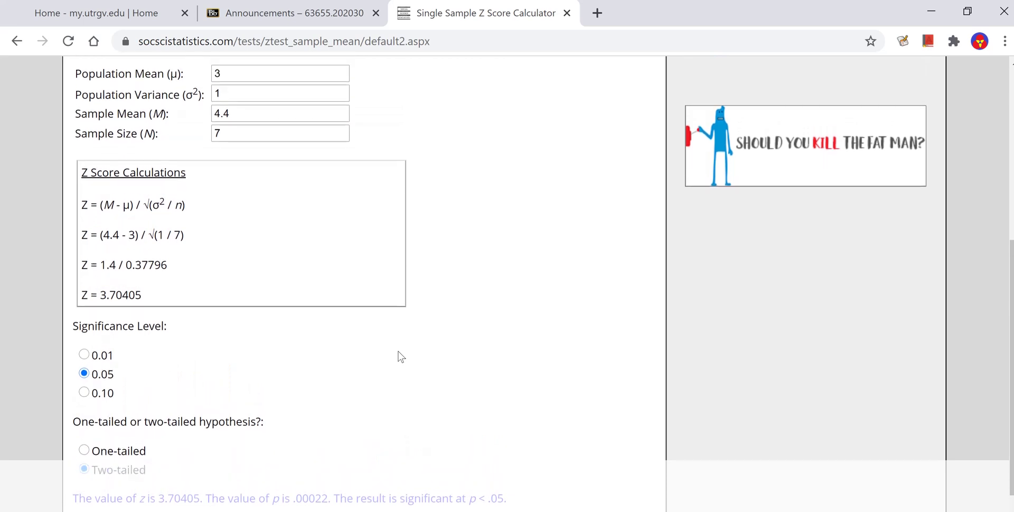
scroll(402, 357, up, 3)
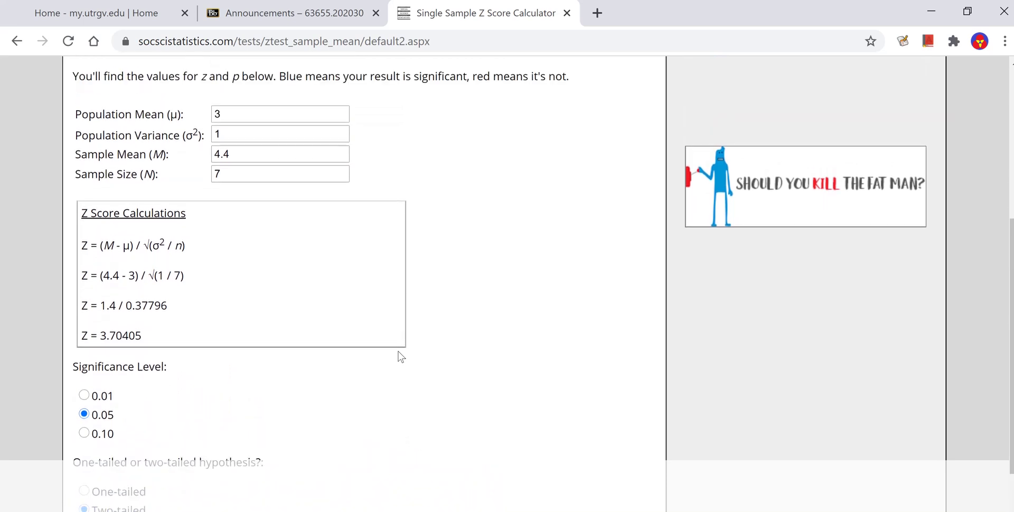
scroll(401, 358, up, 2)
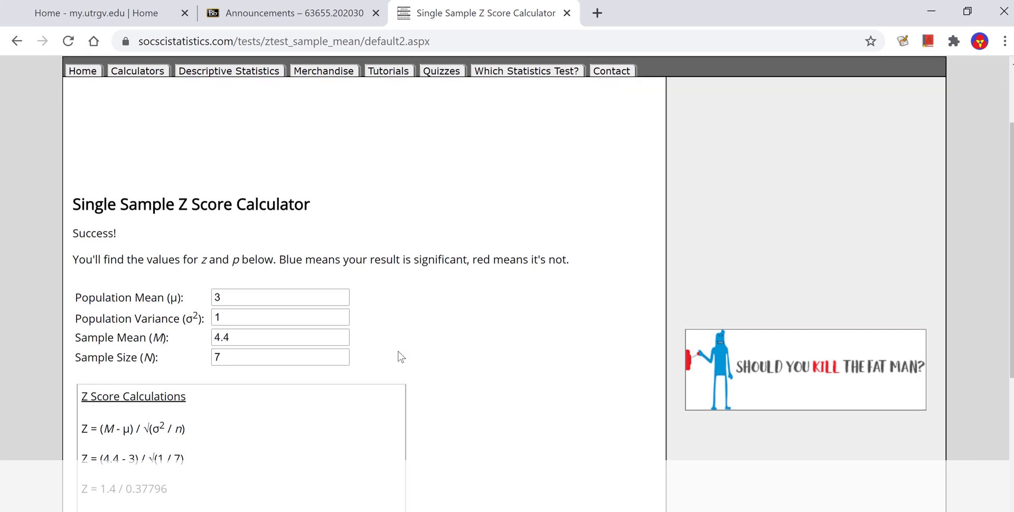
scroll(402, 357, down, 2)
scroll(402, 357, down, 2)
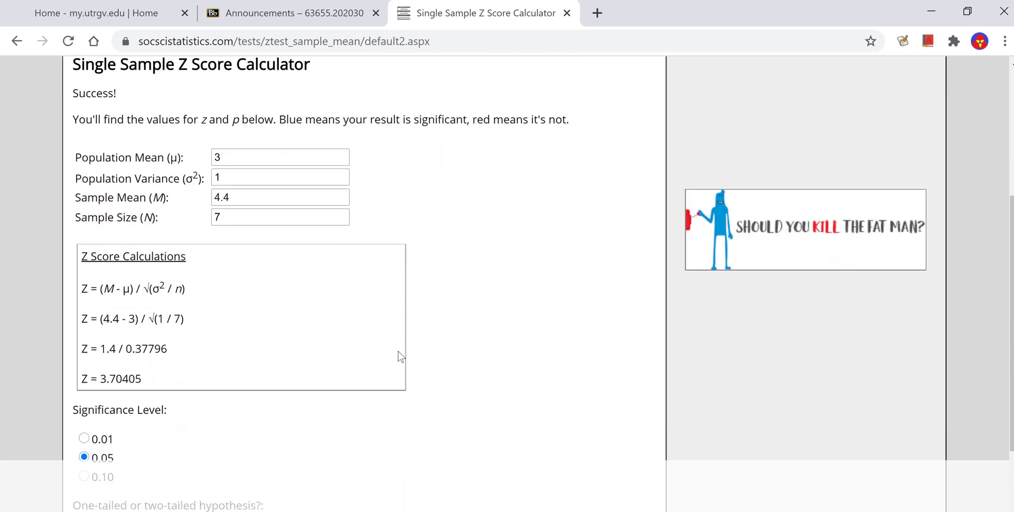